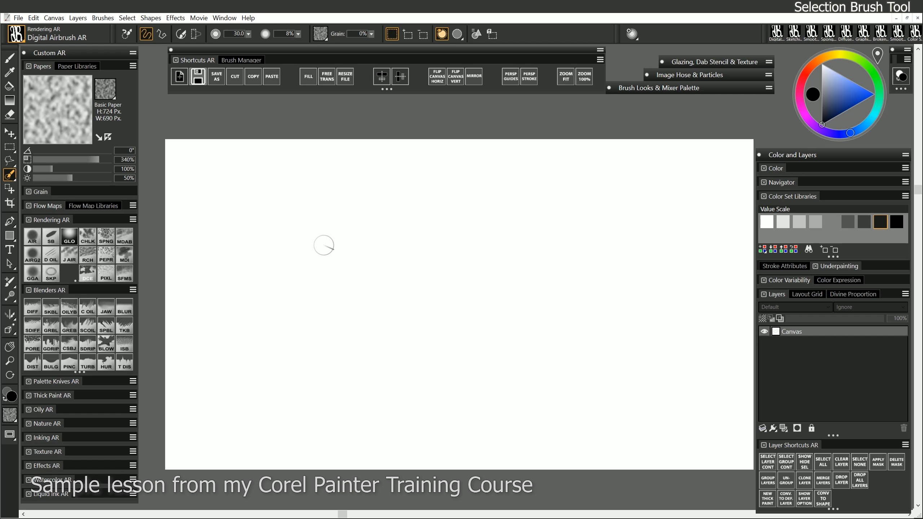
- Brush a zigzag selection ending in a solid patch across the canvas and fill it with the gradient at 100% opacity
mouse_move(258, 292)
left_mouse_down()
mouse_move(330, 229)
mouse_move(278, 304)
mouse_move(359, 260)
mouse_move(317, 340)
mouse_move(413, 250)
mouse_move(554, 273)
mouse_move(534, 367)
mouse_move(597, 304)
mouse_move(597, 356)
mouse_move(646, 289)
mouse_move(633, 257)
mouse_move(600, 261)
mouse_move(636, 267)
mouse_move(631, 287)
mouse_move(640, 249)
left_mouse_up()
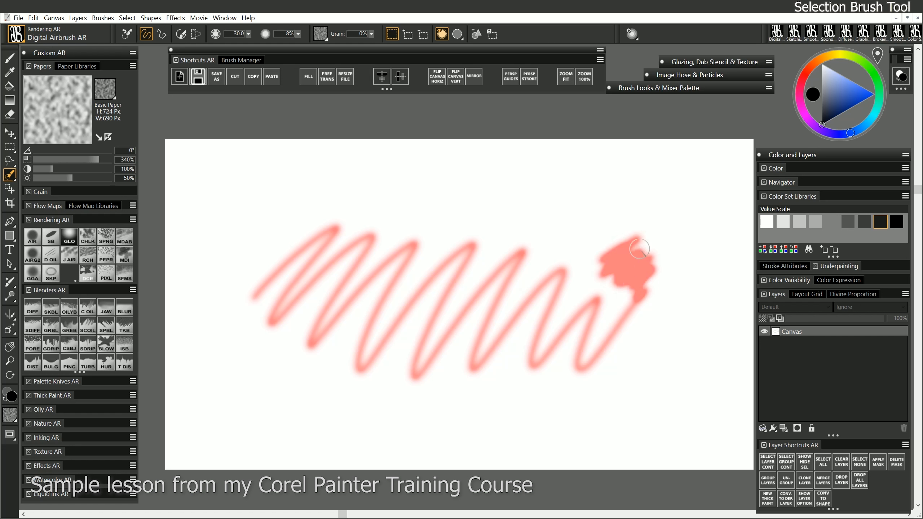
left_click_drag(640, 293, 642, 298)
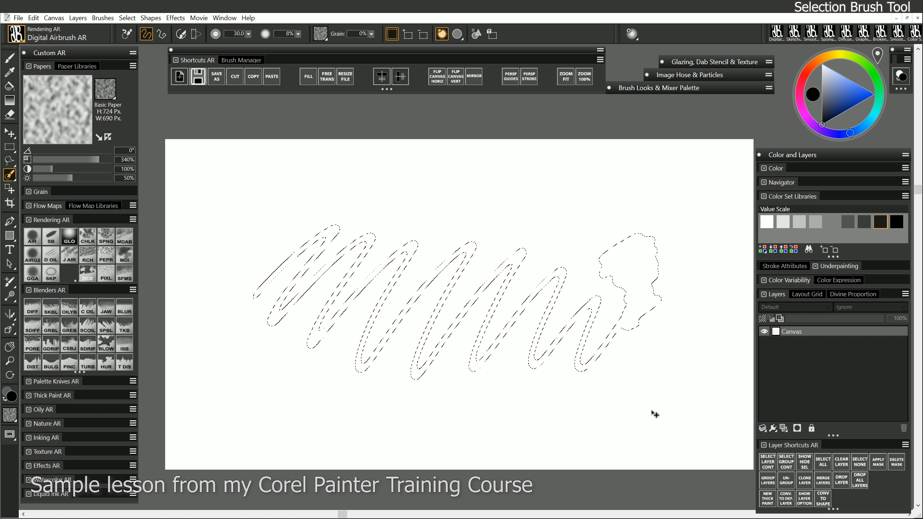
key("ctrl+f")
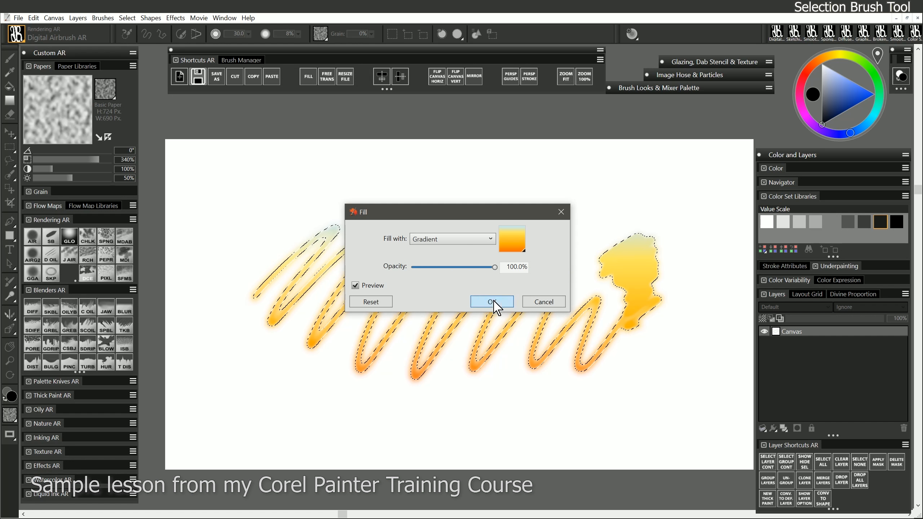
left_click(479, 300)
- Clear the canvas of the gradient strokes and brush a small zigzag selection near its center with brush size 23.1
key("ctrl+d")
key("Delete")
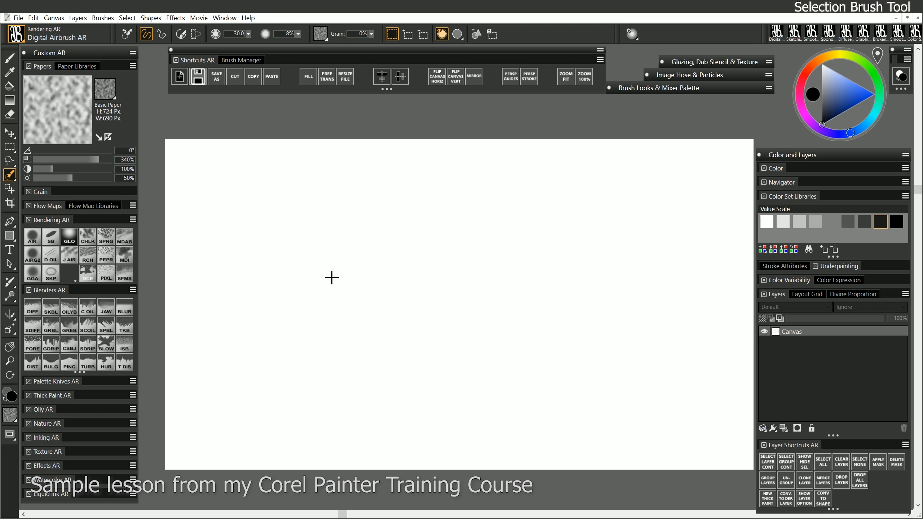
mouse_move(331, 274)
left_mouse_down()
mouse_move(355, 307)
mouse_move(334, 270)
mouse_move(310, 299)
mouse_move(346, 266)
mouse_move(313, 349)
mouse_move(355, 301)
mouse_move(422, 266)
mouse_move(404, 281)
left_mouse_up()
left_click_drag(462, 264, 470, 262)
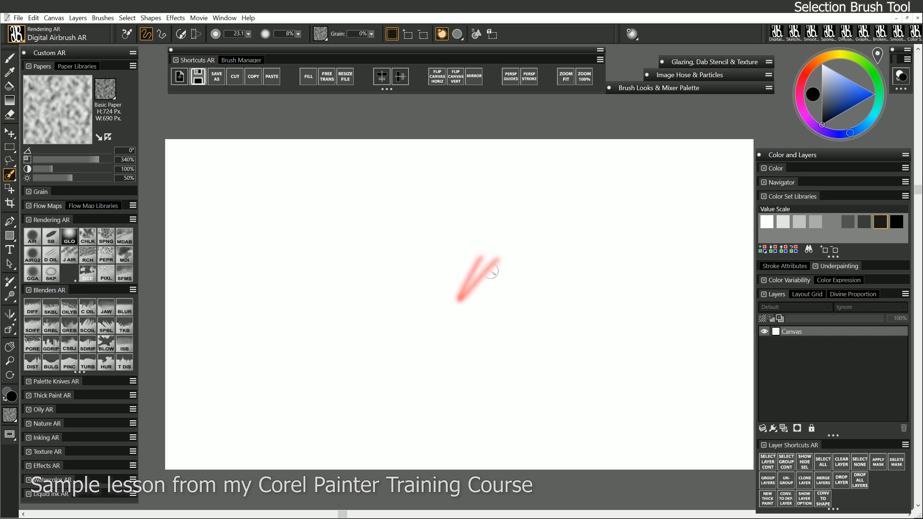
left_click_drag(560, 297, 576, 295)
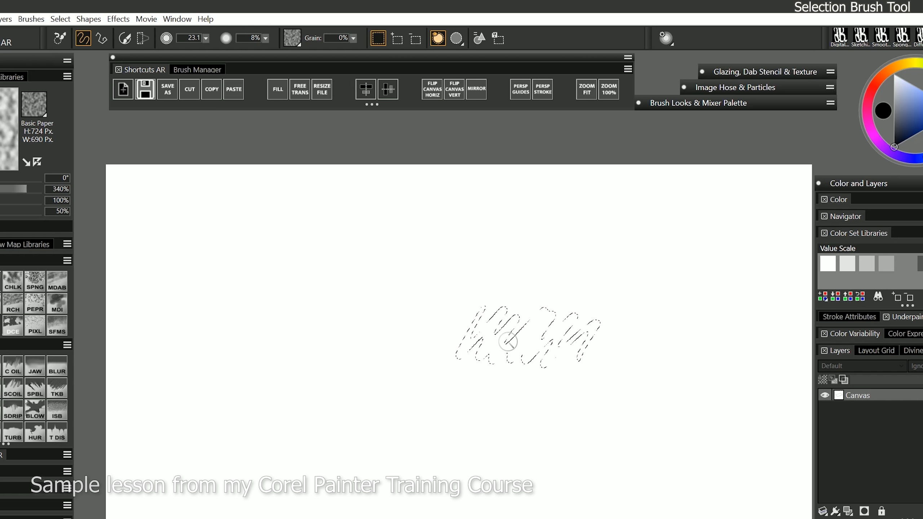
- Add more zigzag brush strokes around the existing selection in Add to Selection mode
left_click(397, 40)
mouse_move(364, 369)
left_mouse_down()
mouse_move(447, 302)
mouse_move(439, 338)
mouse_move(491, 318)
mouse_move(509, 349)
left_mouse_up()
mouse_move(510, 285)
left_mouse_down()
mouse_move(517, 325)
mouse_move(493, 382)
mouse_move(489, 373)
mouse_move(511, 383)
mouse_move(521, 419)
left_mouse_up()
- Subtract brush strokes from the middle and lower edge of the zigzag selection
left_click(415, 39)
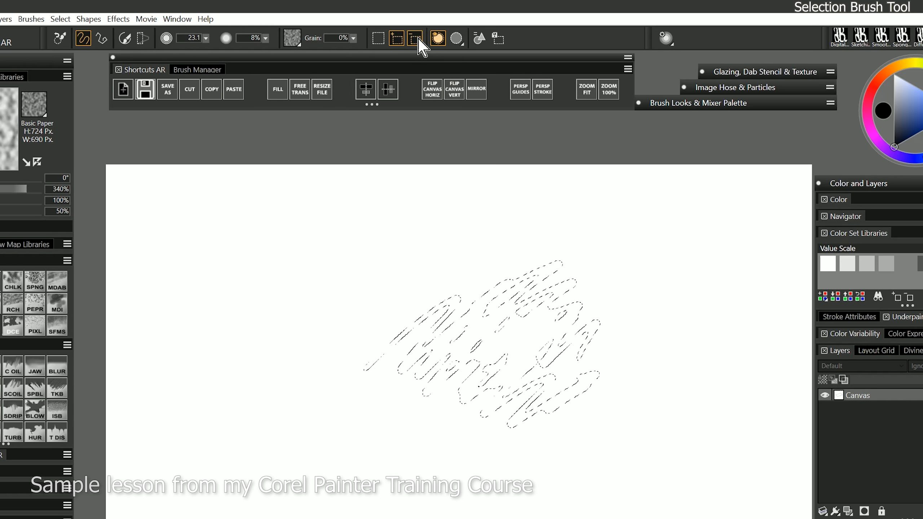
left_click_drag(490, 257, 452, 329)
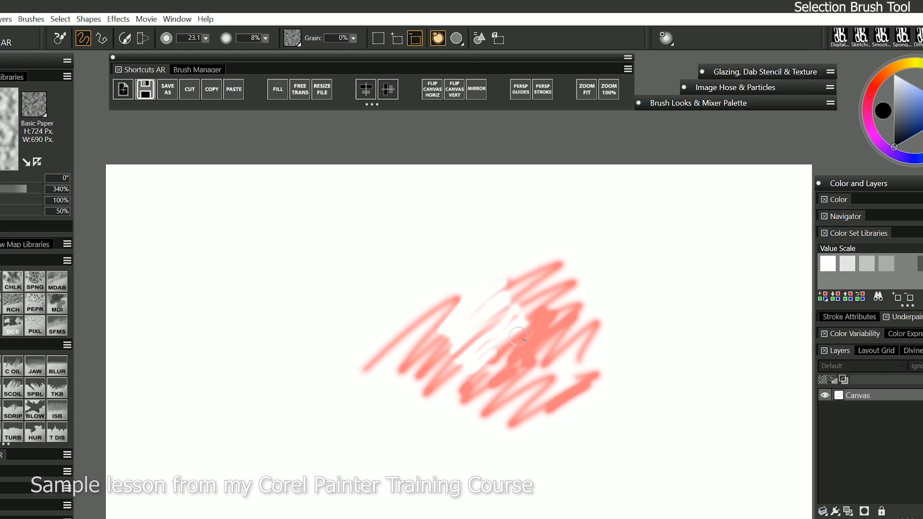
left_click_drag(532, 406, 594, 433)
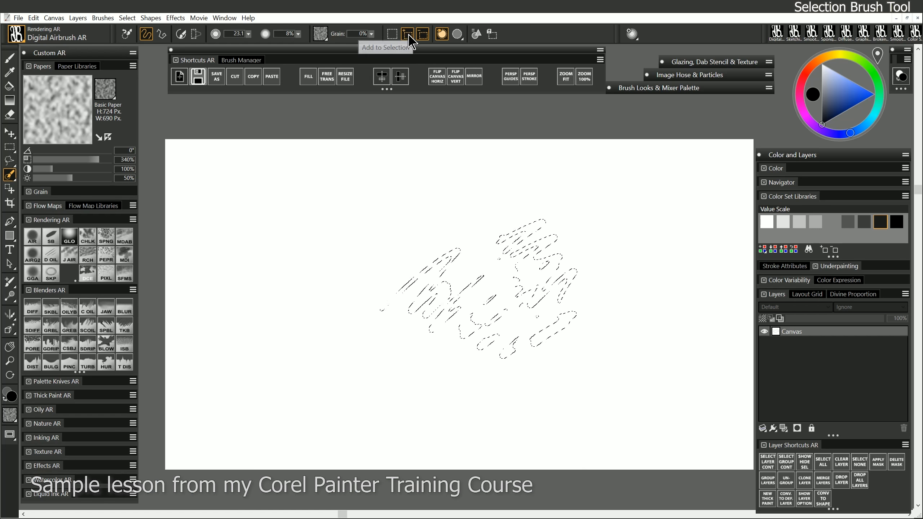
- Add broad strokes above and beside the zigzag selection with brush size 154.6, and try filling the result
left_click(408, 35)
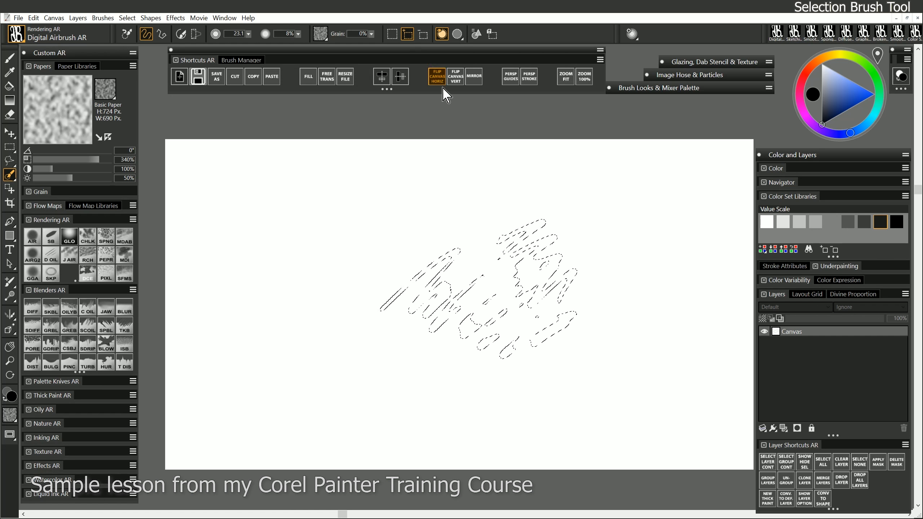
left_click_drag(373, 248, 448, 240)
mouse_move(391, 219)
left_mouse_down()
mouse_move(377, 241)
mouse_move(289, 231)
mouse_move(309, 349)
left_mouse_up()
mouse_move(447, 204)
left_mouse_down()
mouse_move(496, 206)
mouse_move(489, 185)
mouse_move(445, 214)
mouse_move(513, 211)
left_mouse_up()
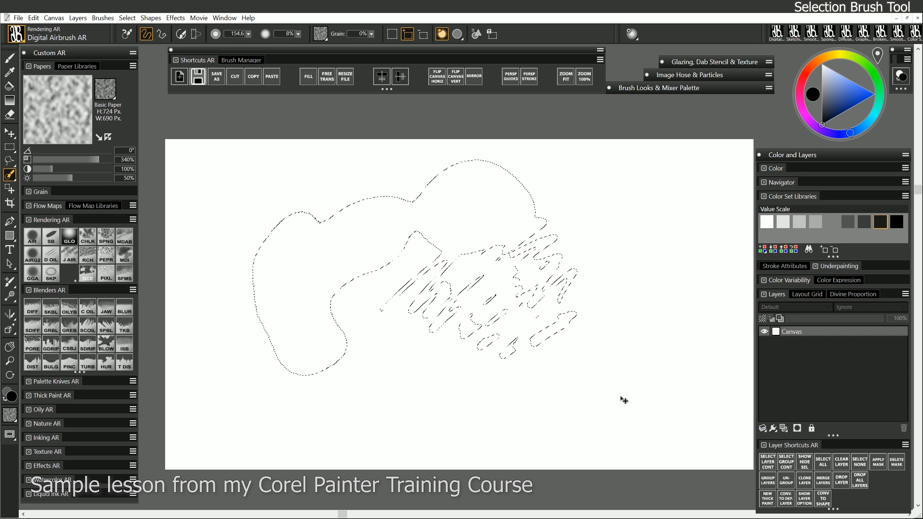
key("ctrl+f")
key("Return")
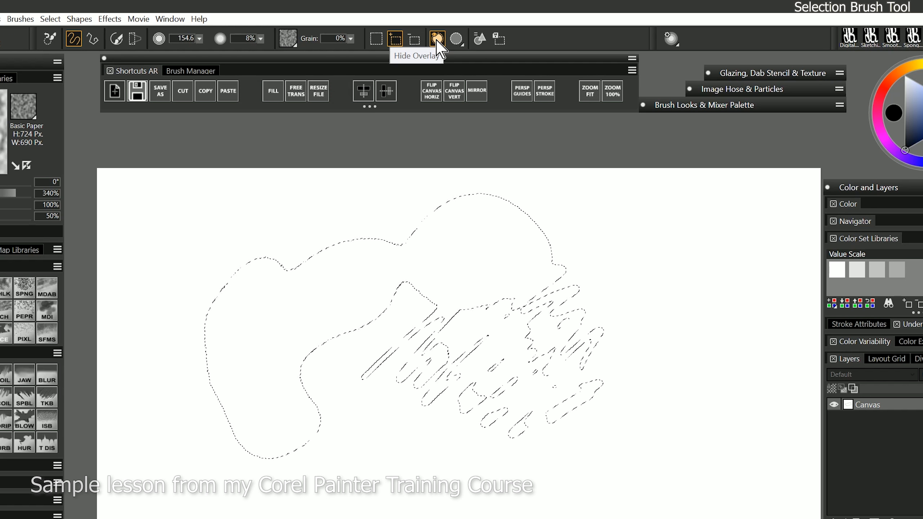
- Show the selection overlay and brush over the gaps to extend the selection into one large soft-edged area
left_click(442, 35)
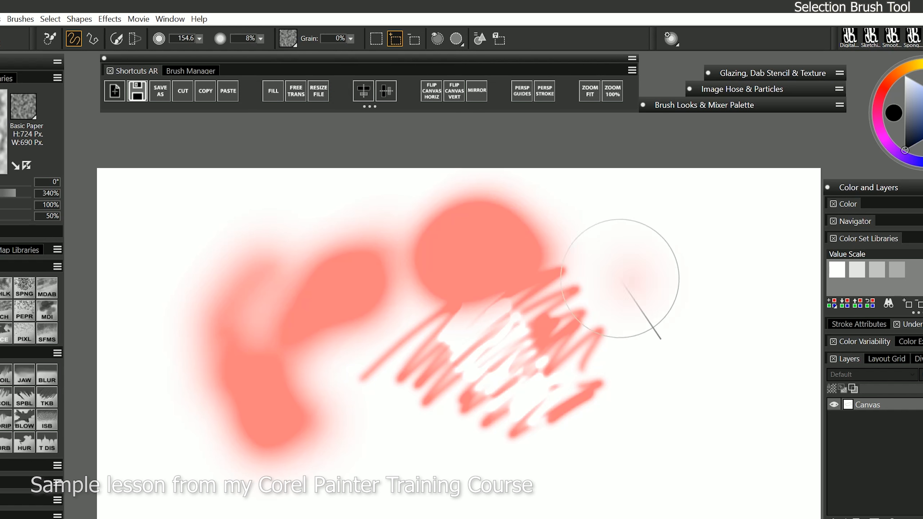
mouse_move(621, 278)
left_mouse_down()
mouse_move(586, 408)
mouse_move(539, 352)
mouse_move(339, 375)
mouse_move(299, 419)
mouse_move(502, 409)
mouse_move(477, 427)
mouse_move(389, 455)
mouse_move(535, 452)
mouse_move(544, 322)
mouse_move(512, 289)
mouse_move(540, 350)
mouse_move(504, 283)
mouse_move(368, 238)
mouse_move(334, 325)
mouse_move(356, 298)
mouse_move(254, 286)
mouse_move(338, 435)
mouse_move(475, 463)
mouse_move(583, 423)
mouse_move(568, 276)
mouse_move(671, 302)
mouse_move(689, 461)
left_mouse_up()
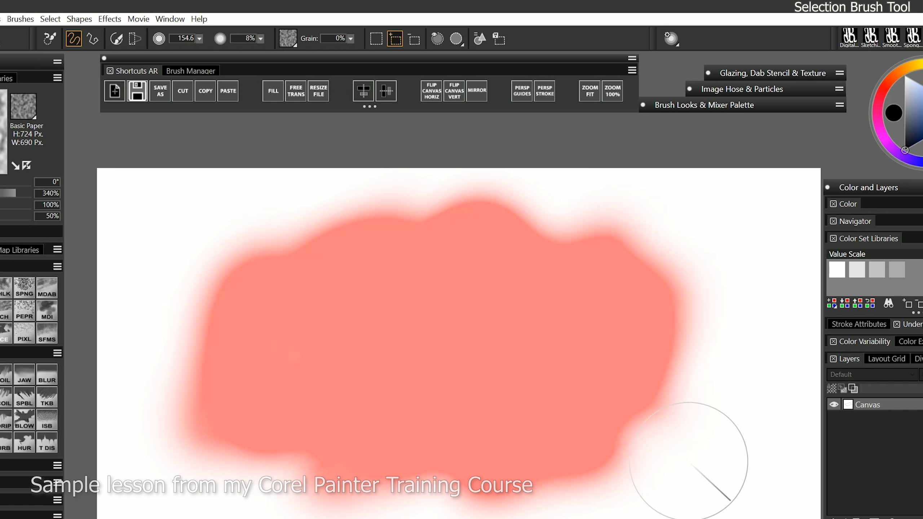
- Set the selection overlay color to light cyan (128, 255, 255) and its opacity to 78%
left_click(457, 38)
left_click(522, 82)
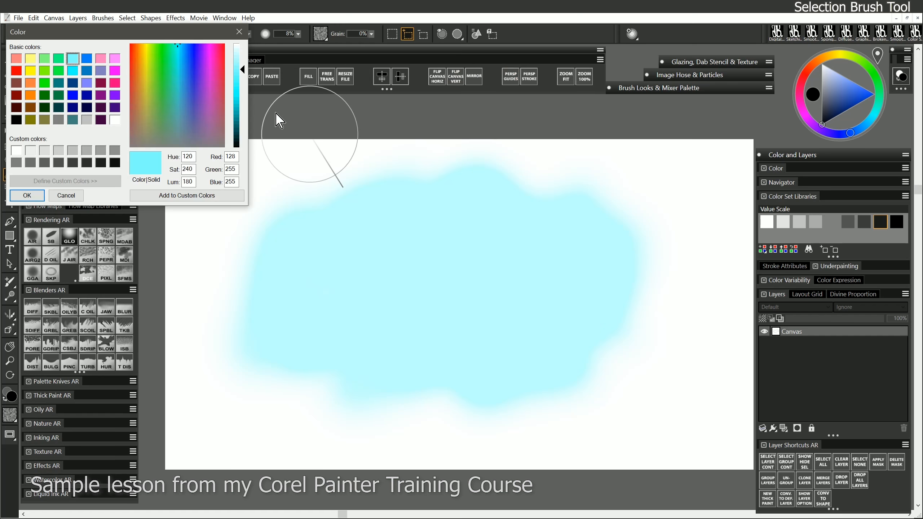
left_click(27, 196)
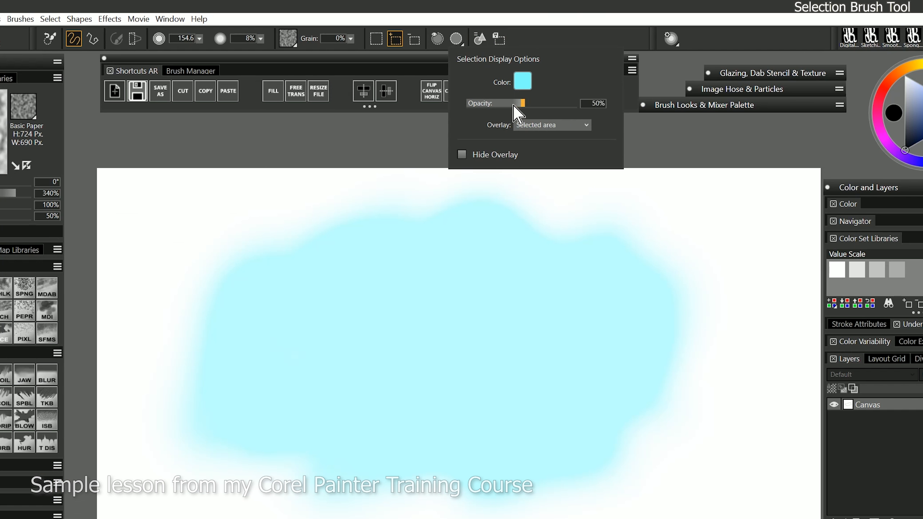
left_click_drag(514, 106, 552, 104)
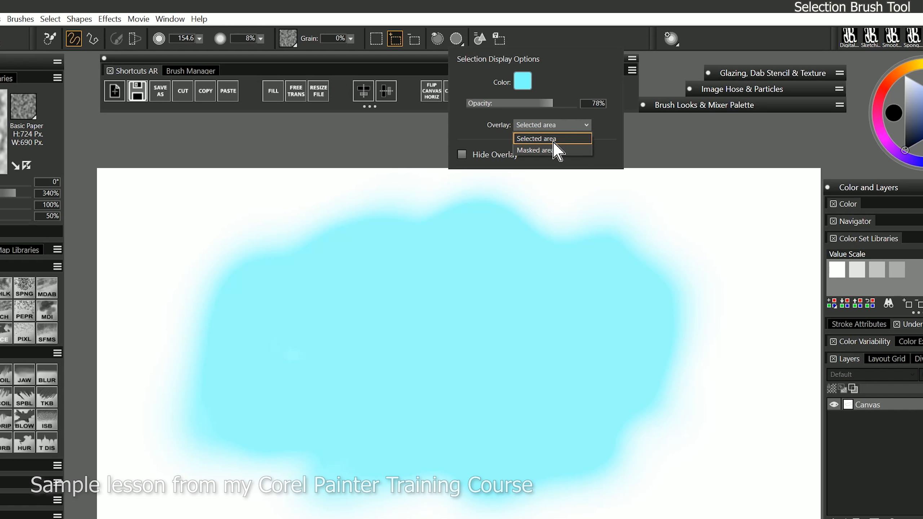
- Switch the overlay to Masked area and toggle Hide Overlay on and off, leaving the overlay shown
left_click(556, 150)
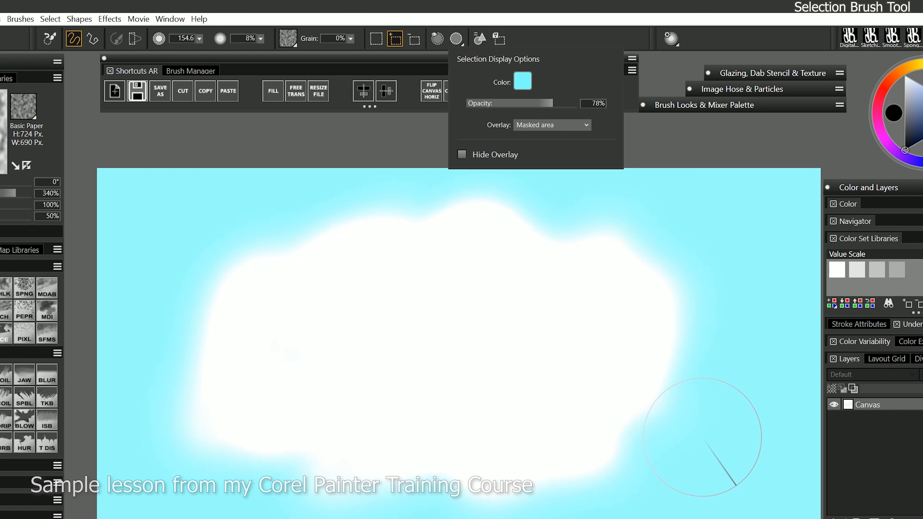
left_click(462, 155)
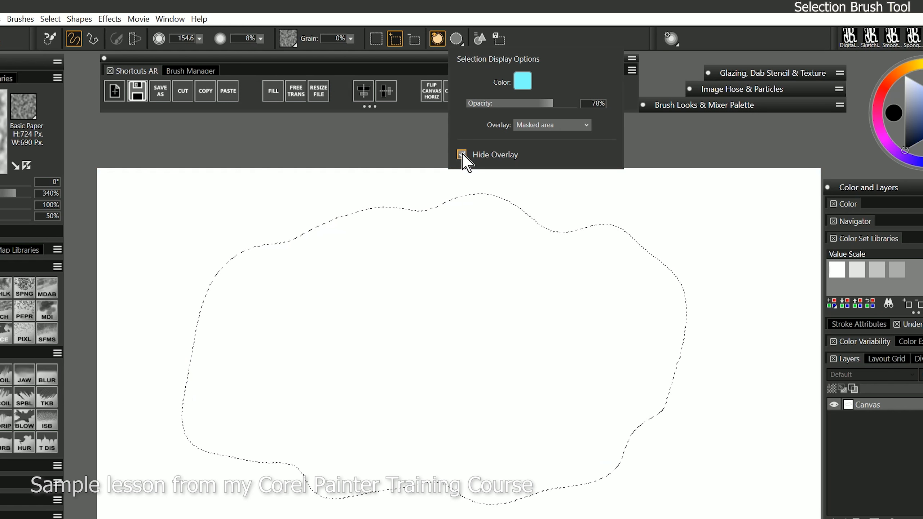
left_click(462, 155)
left_click(461, 155)
left_click(462, 155)
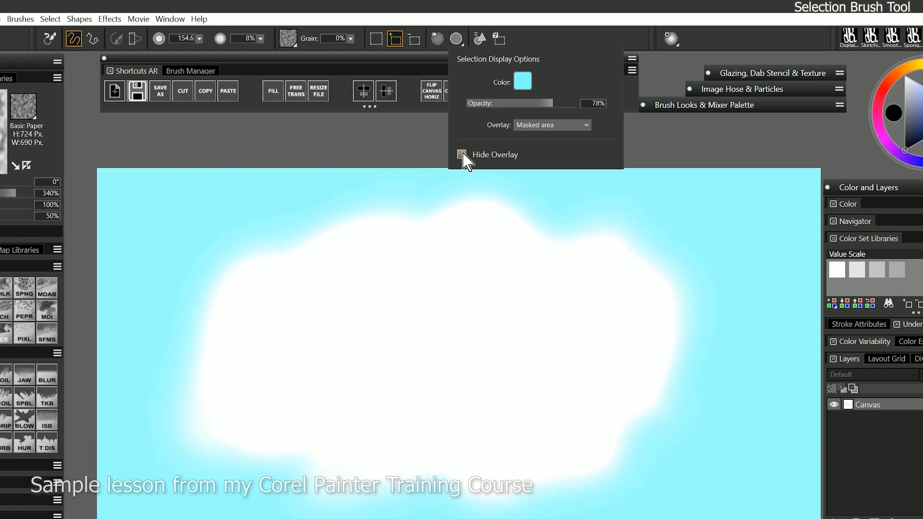
left_click(627, 152)
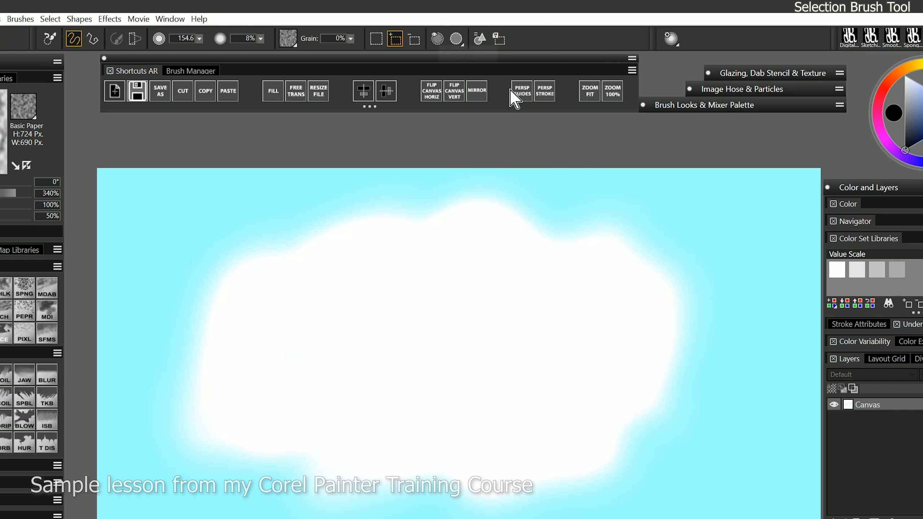
- Preview a fill of the soft-edged selection with the current color at 100% opacity, and cancel it
key("ctrl+f")
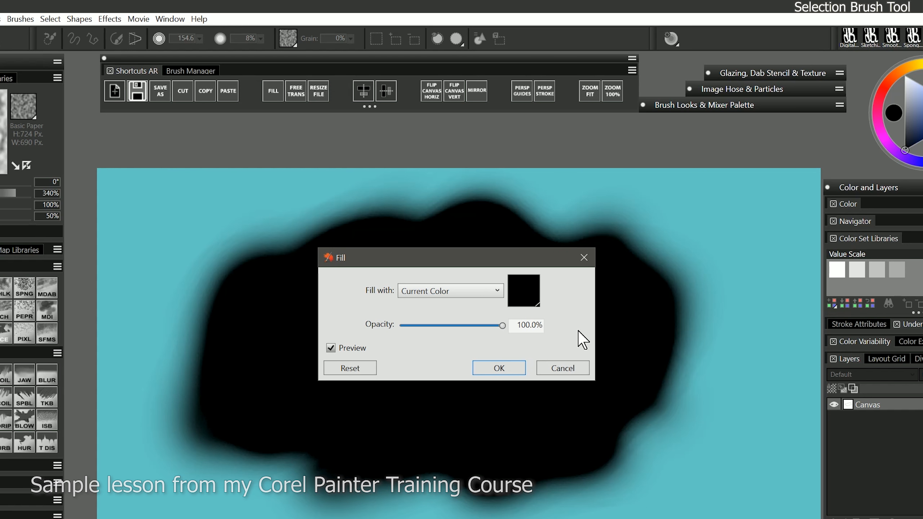
left_click(563, 369)
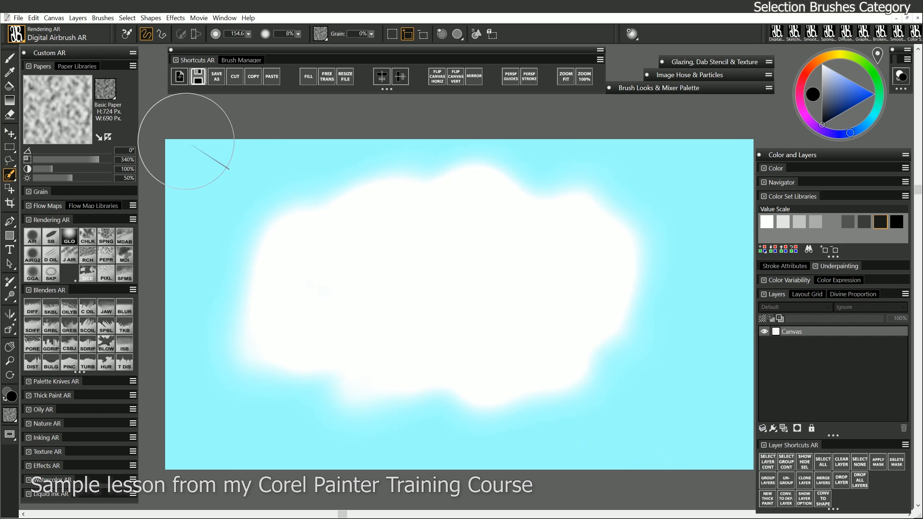
- Extend the selection all around its edge with the Fractal Selection variant from the Selection Brushes category
left_click(16, 34)
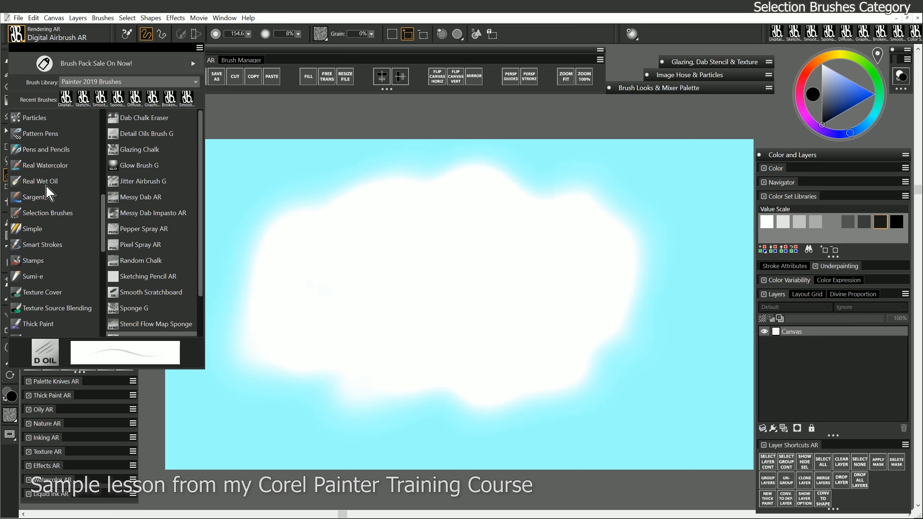
left_click(47, 212)
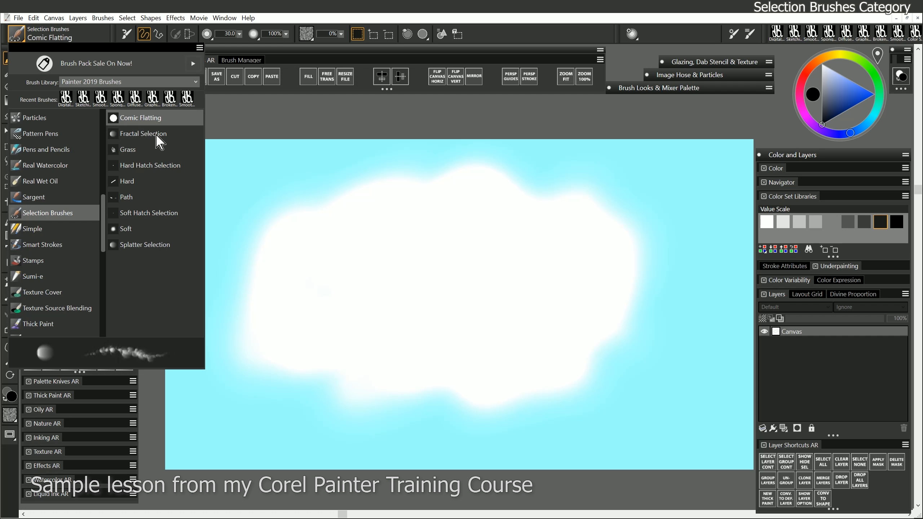
left_click(157, 134)
mouse_move(403, 209)
left_mouse_down()
mouse_move(252, 186)
mouse_move(252, 223)
mouse_move(213, 317)
mouse_move(238, 177)
mouse_move(223, 268)
mouse_move(245, 360)
mouse_move(279, 431)
mouse_move(349, 440)
mouse_move(549, 402)
mouse_move(654, 397)
mouse_move(601, 320)
mouse_move(658, 222)
mouse_move(564, 169)
mouse_move(432, 162)
mouse_move(358, 182)
left_mouse_up()
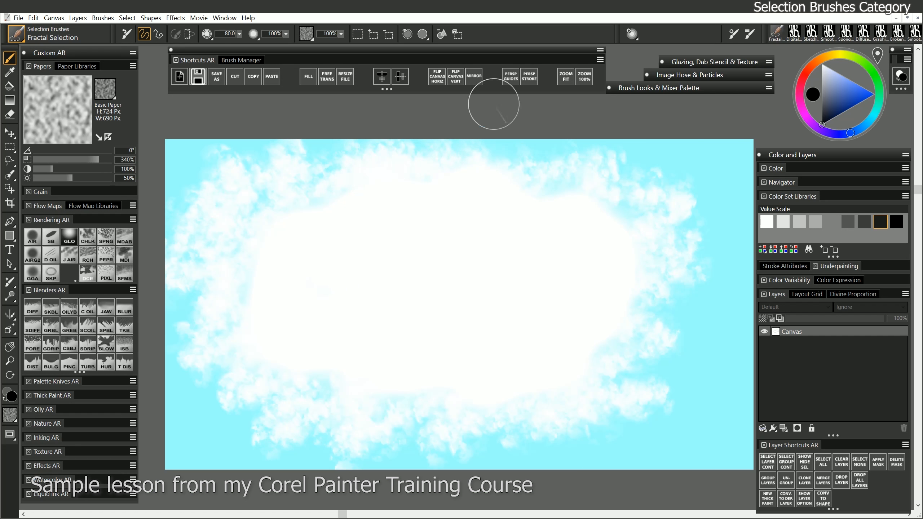
- Set the selection overlay to cover the Selected area
left_click(424, 35)
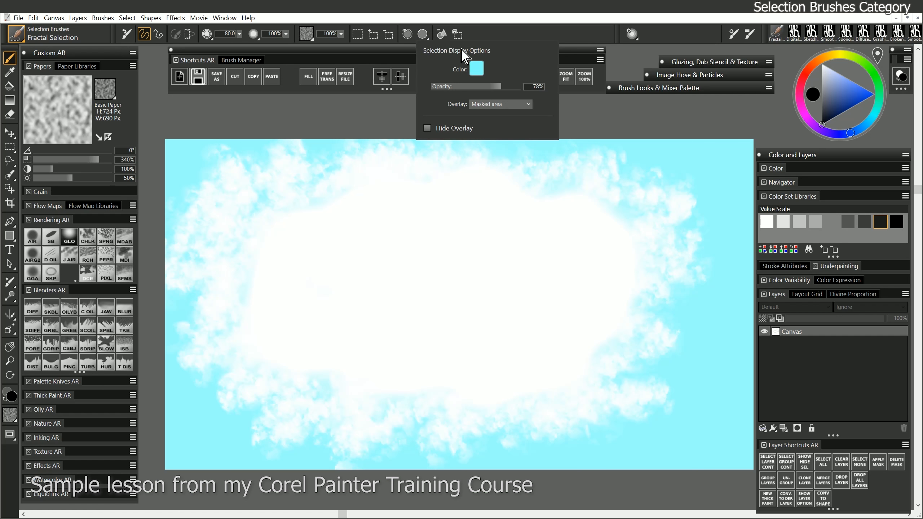
left_click(479, 108)
left_click(494, 118)
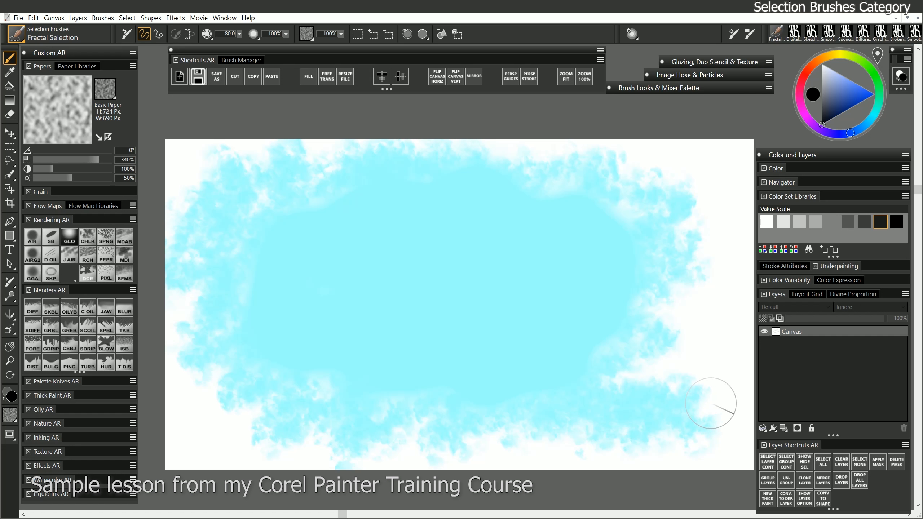
- Fill the fractal-edged selection with the current color at 100% opacity, hide the overlay and deselect
key("ctrl+f")
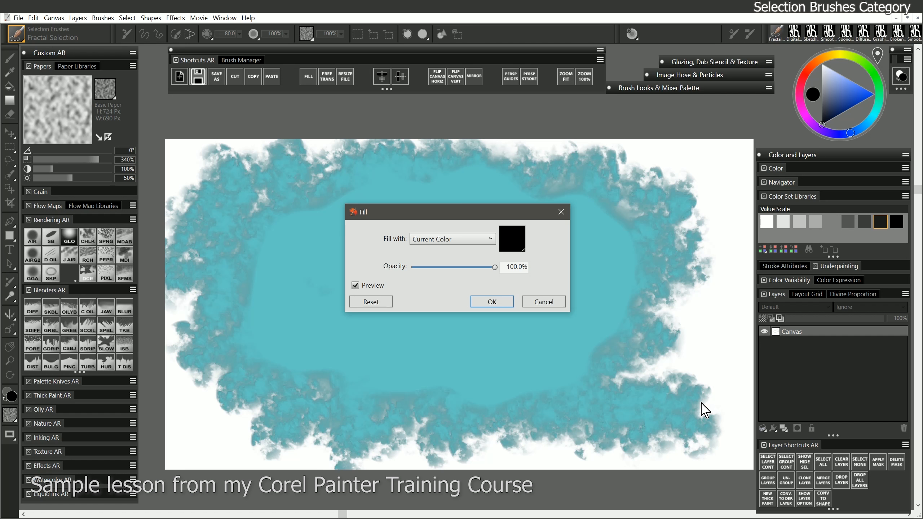
key("Return")
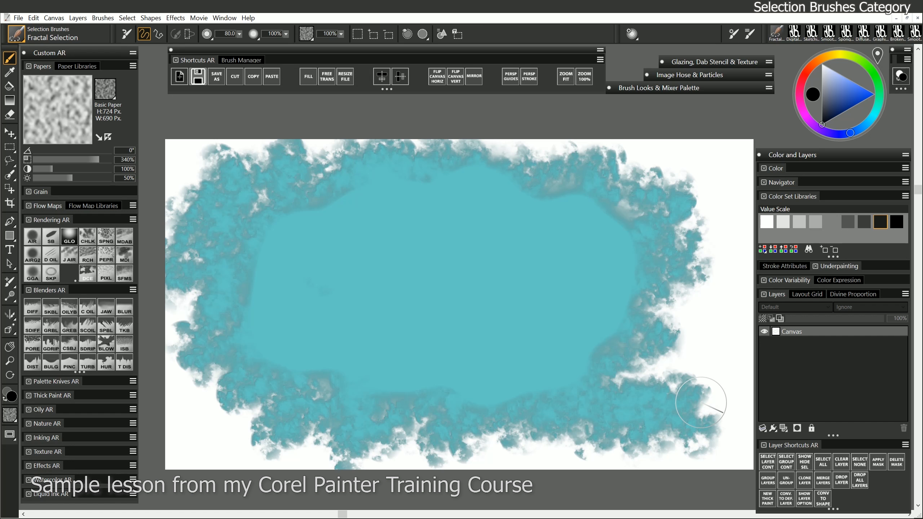
left_click(408, 35)
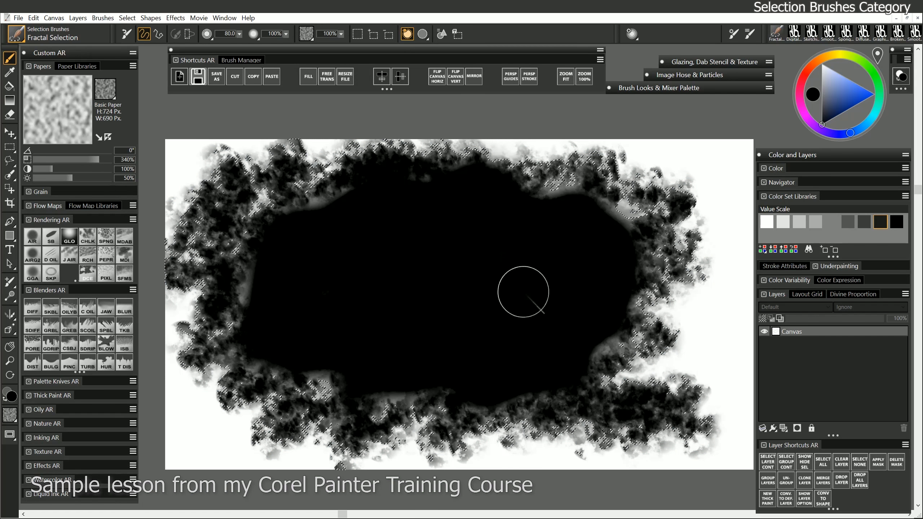
key("ctrl+d")
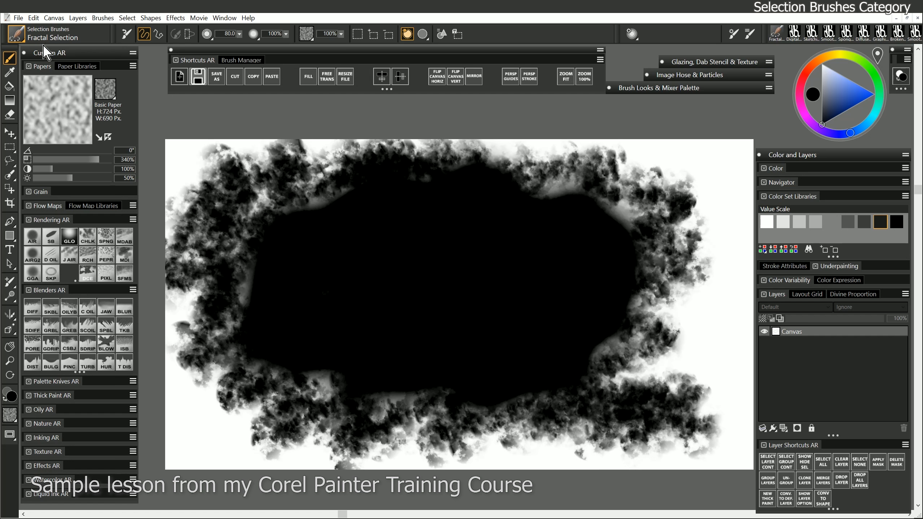
- Brush a selection across the lower half of the black shape with the Grass selection brush and delete its contents
left_click(16, 33)
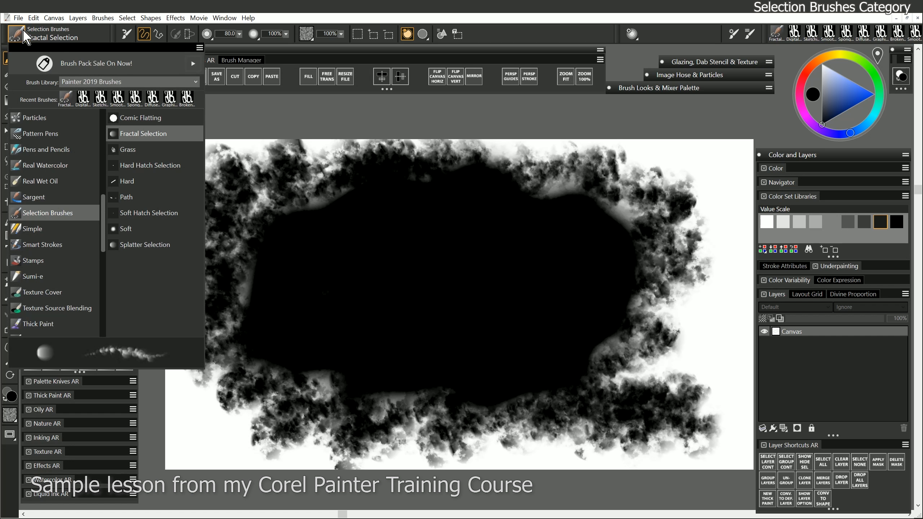
left_click(151, 150)
mouse_move(327, 378)
left_mouse_down()
mouse_move(268, 382)
mouse_move(700, 413)
mouse_move(227, 422)
mouse_move(549, 445)
mouse_move(433, 340)
mouse_move(443, 326)
mouse_move(412, 323)
mouse_move(527, 319)
mouse_move(406, 337)
mouse_move(240, 335)
mouse_move(578, 314)
mouse_move(418, 320)
left_mouse_up()
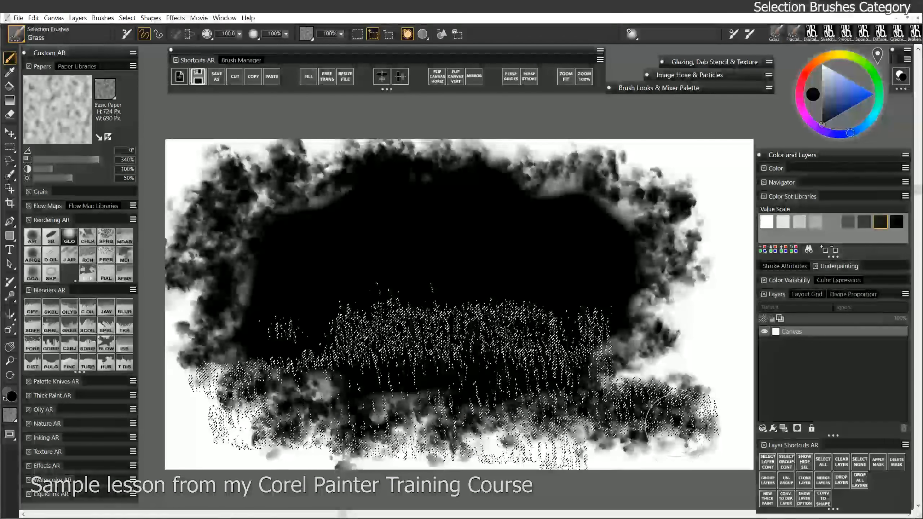
key("Delete")
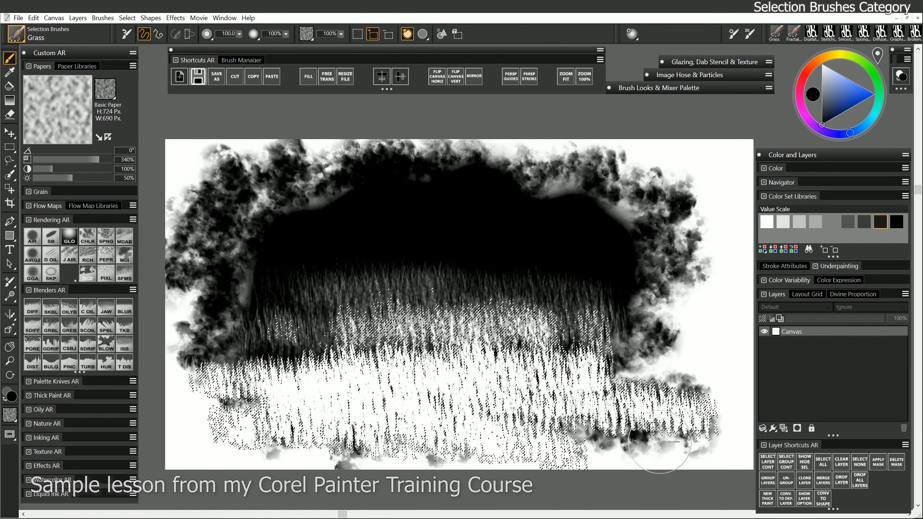
- Deselect the grass selection and switch to the Splatter Selection variant of the Selection Brushes category
key("ctrl+d")
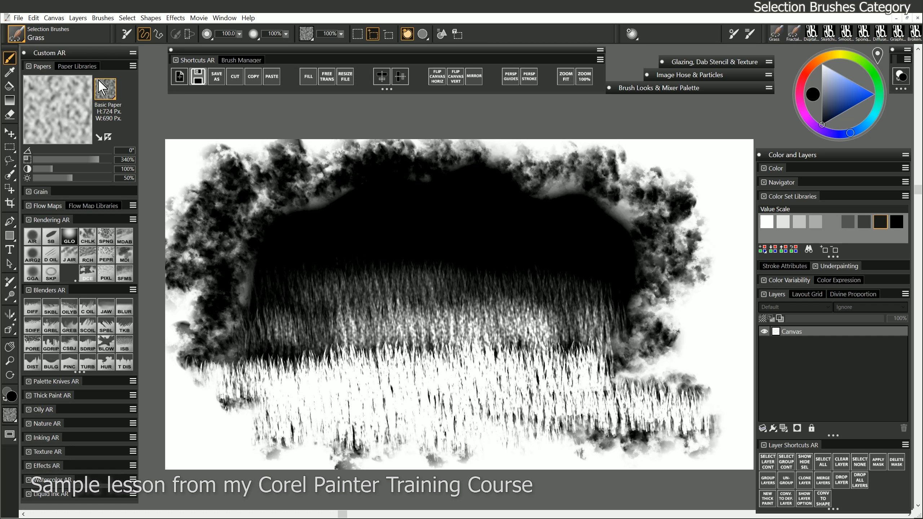
left_click(17, 35)
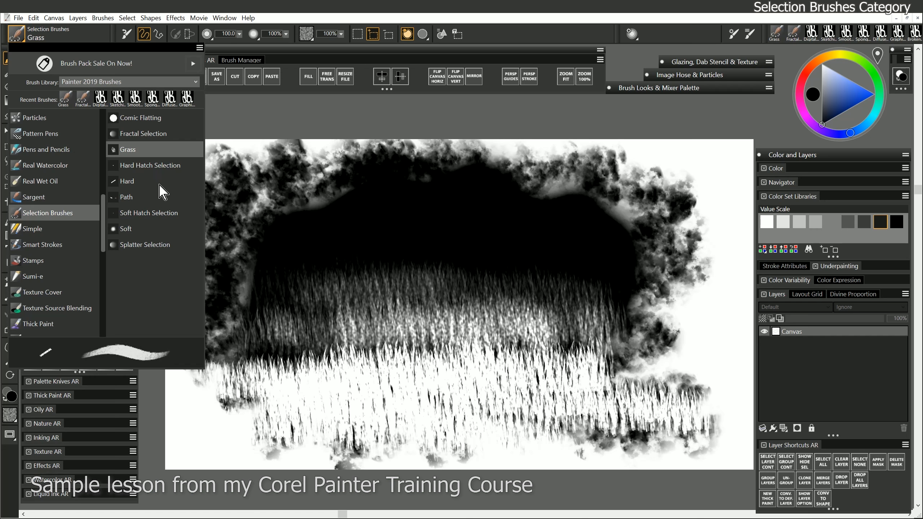
left_click(147, 245)
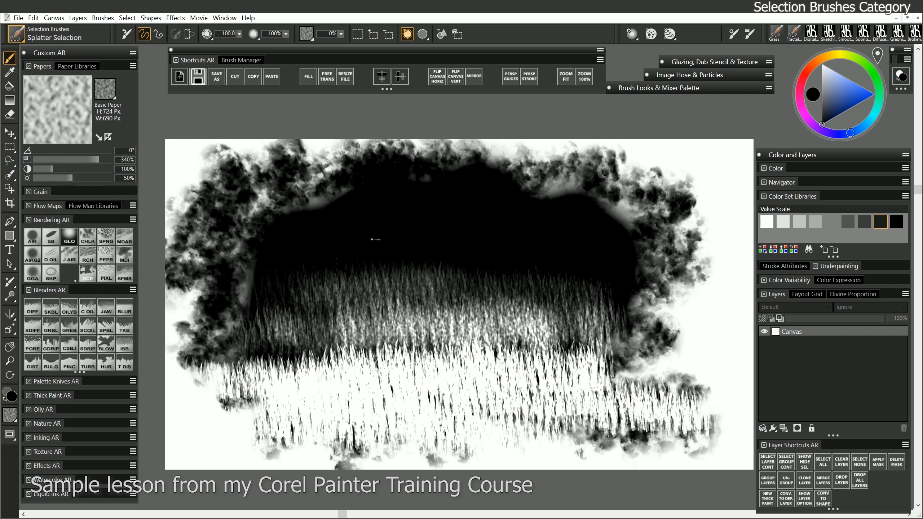
- Brush splatter selections across both sides and the middle of the black area above the grass, delete their contents and deselect
mouse_move(284, 233)
left_mouse_down()
mouse_move(277, 226)
mouse_move(289, 296)
mouse_move(240, 280)
mouse_move(269, 299)
left_mouse_up()
mouse_move(592, 260)
left_mouse_down()
mouse_move(624, 271)
mouse_move(599, 229)
mouse_move(644, 287)
mouse_move(537, 228)
left_mouse_up()
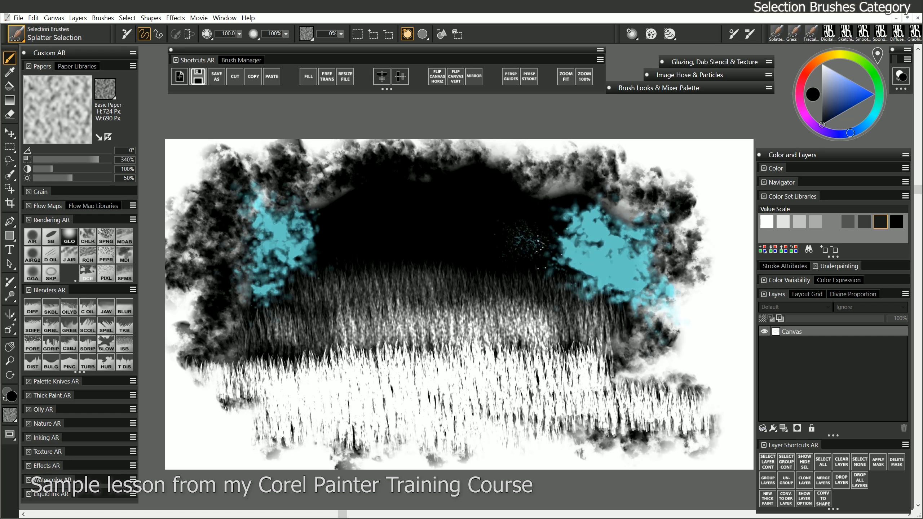
left_click_drag(528, 232, 549, 239)
mouse_move(329, 218)
left_mouse_down()
mouse_move(336, 234)
mouse_move(366, 241)
mouse_move(369, 201)
mouse_move(392, 231)
mouse_move(369, 190)
mouse_move(391, 188)
mouse_move(436, 247)
left_mouse_up()
left_click_drag(491, 258, 484, 268)
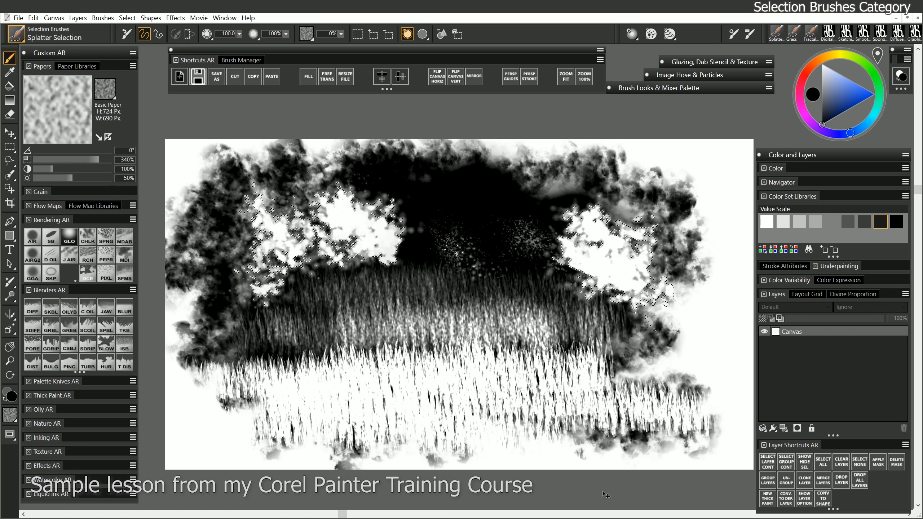
key("ctrl+d")
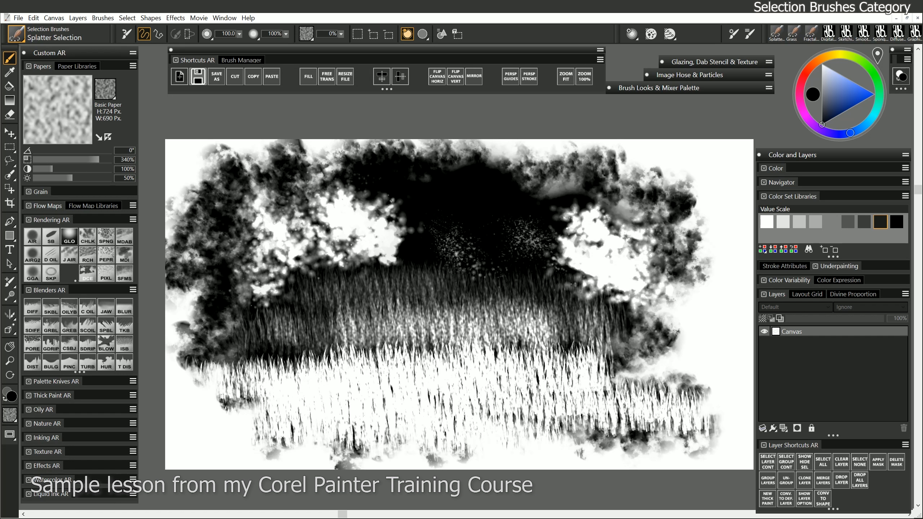